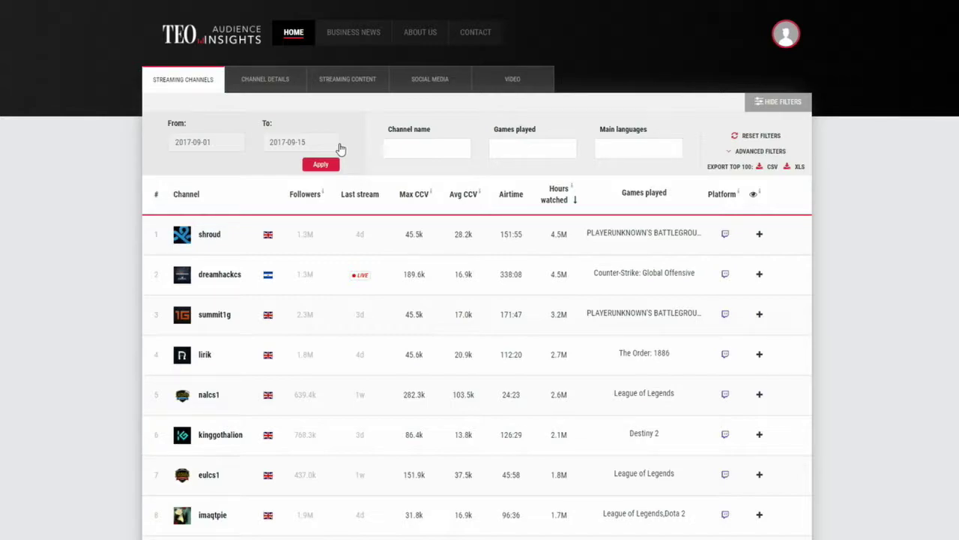
Filter the streaming channels by the channel name playhearthstone
{"action": "left_click", "coordinate": [412, 150]}
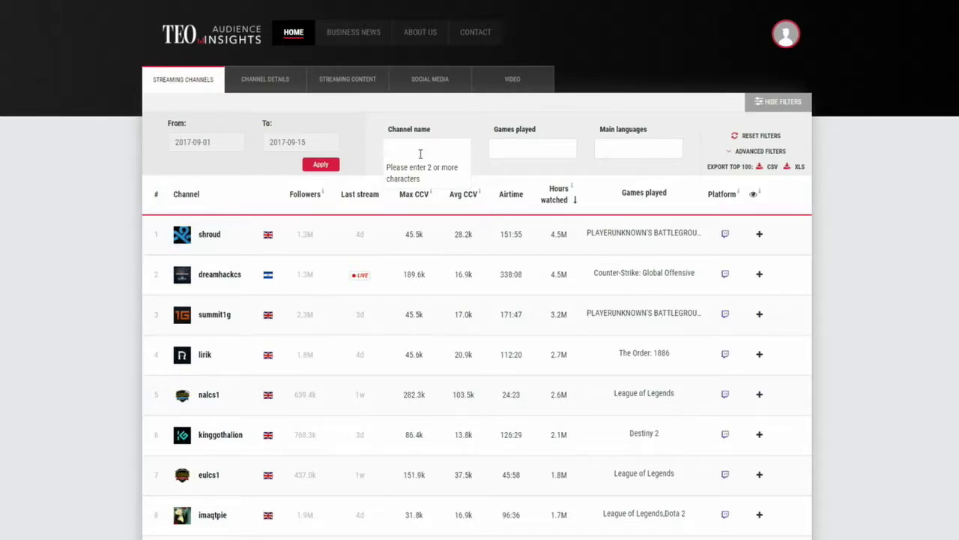
{"action": "type", "text": "playhearthstone"}
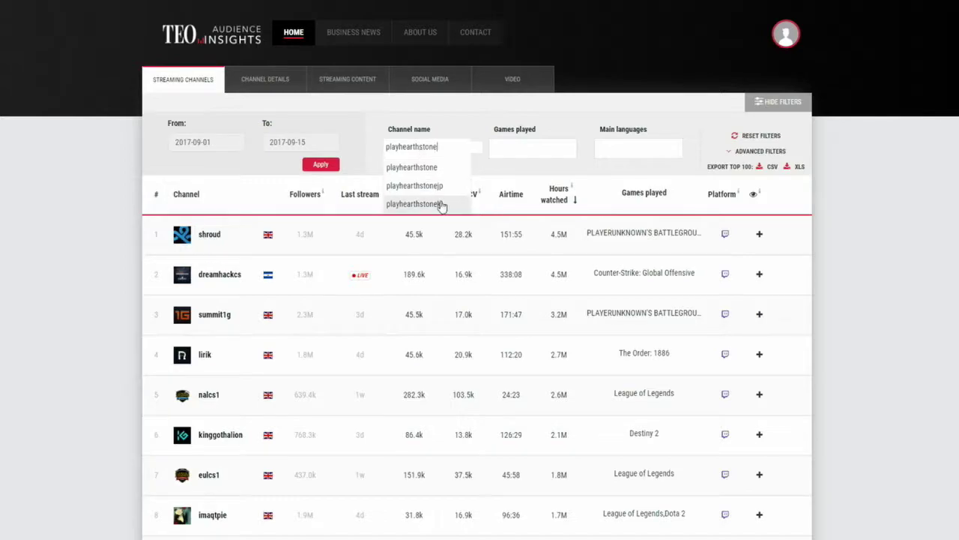
{"action": "left_click", "coordinate": [422, 172]}
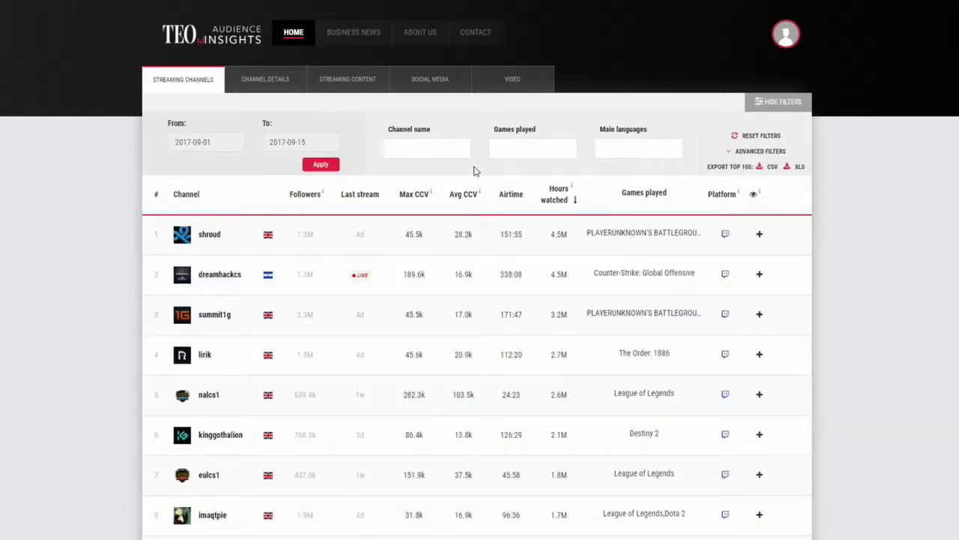
Filter the streaming channels by the game League of Legends and remove that filter again
{"action": "left_click", "coordinate": [499, 147]}
{"action": "type", "text": "leau"}
{"action": "key", "text": "BackSpace"}
{"action": "key", "text": "BackSpace"}
{"action": "type", "text": "league of legends"}
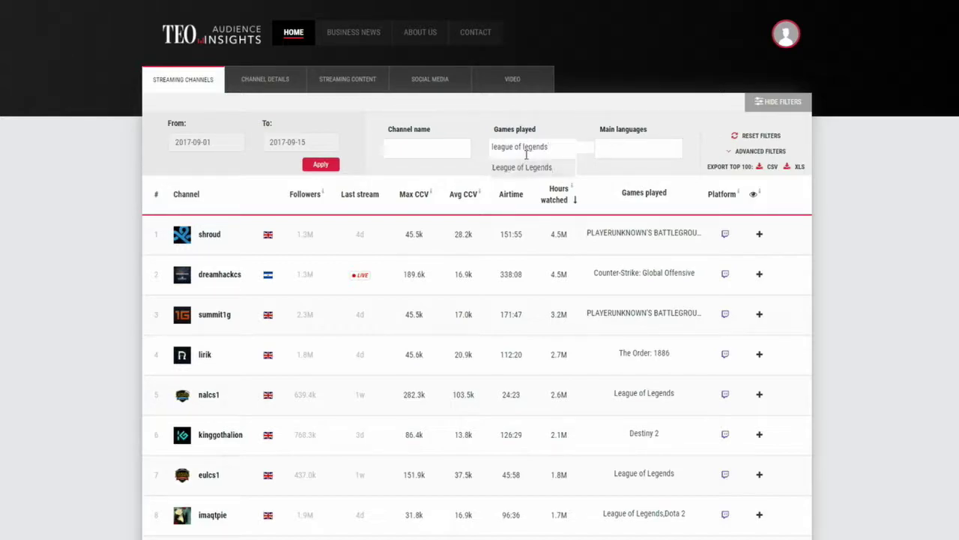
{"action": "left_click", "coordinate": [524, 165]}
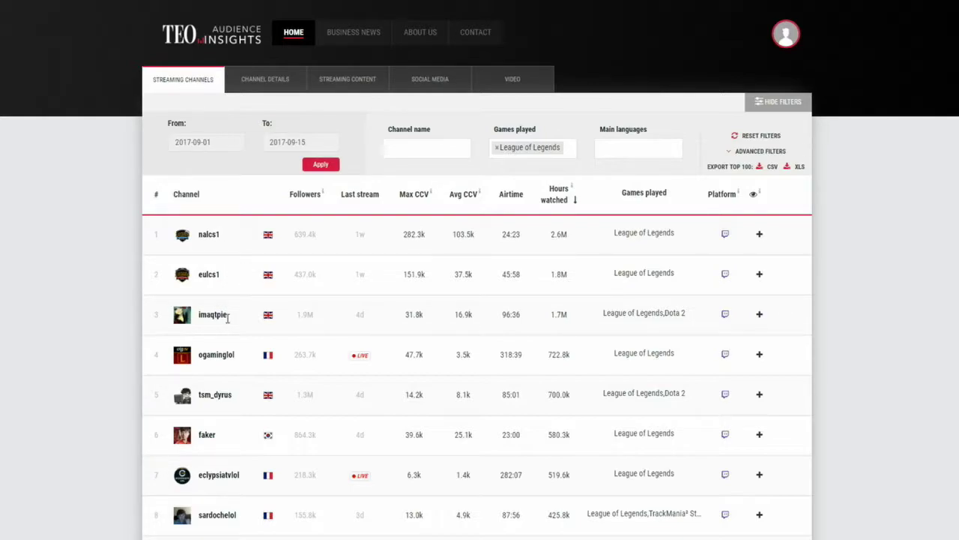
{"action": "left_click", "coordinate": [496, 147]}
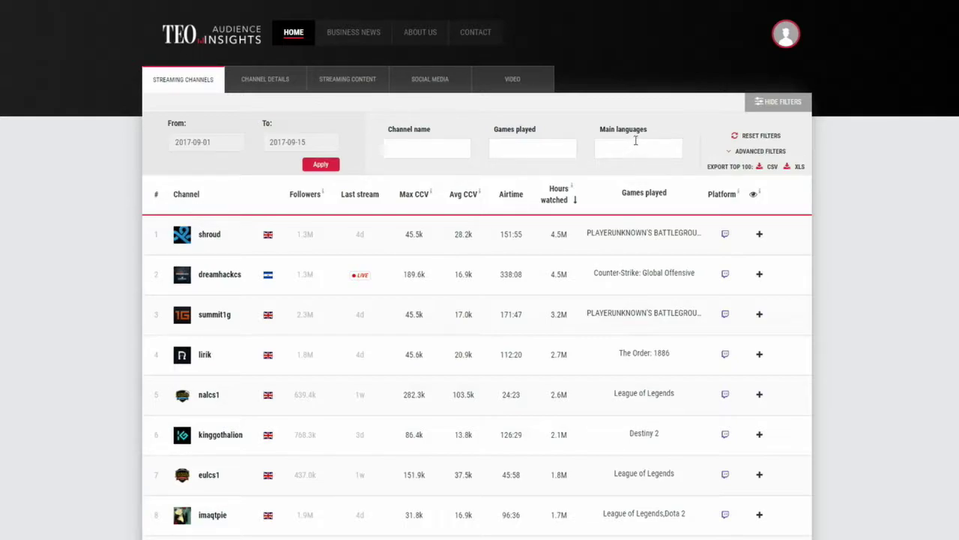
Filter the streaming channels by the game Counter-Strike: Global Offensive
{"action": "left_click", "coordinate": [538, 146]}
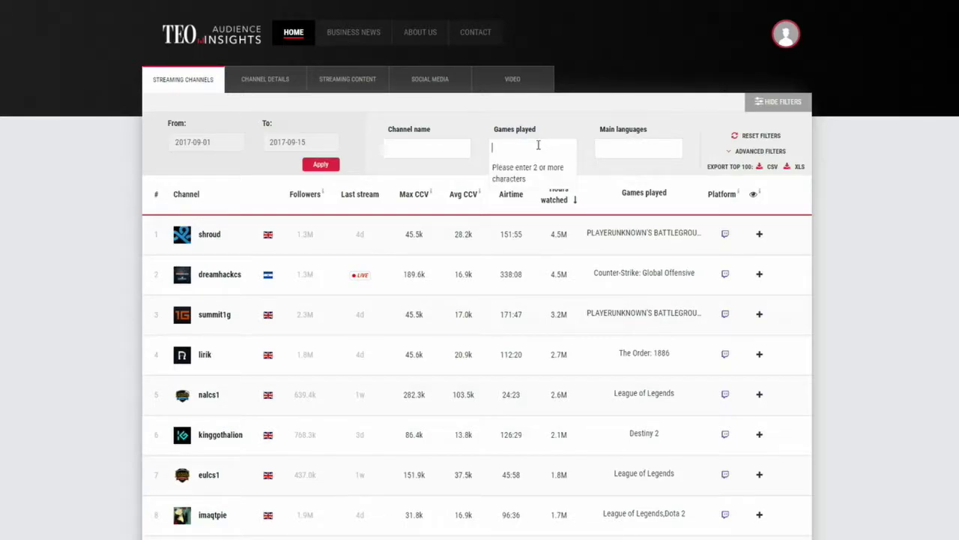
{"action": "type", "text": "co"}
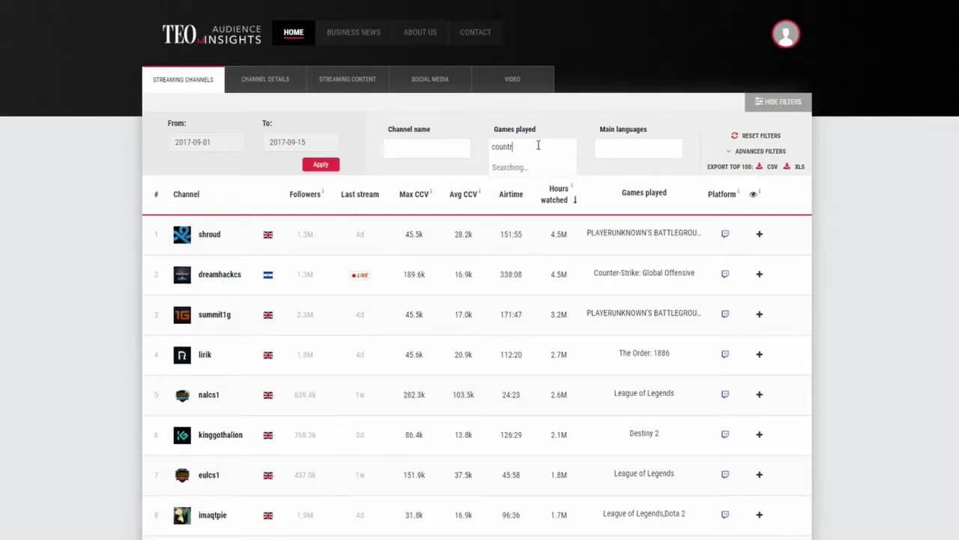
{"action": "type", "text": "unter-strike"}
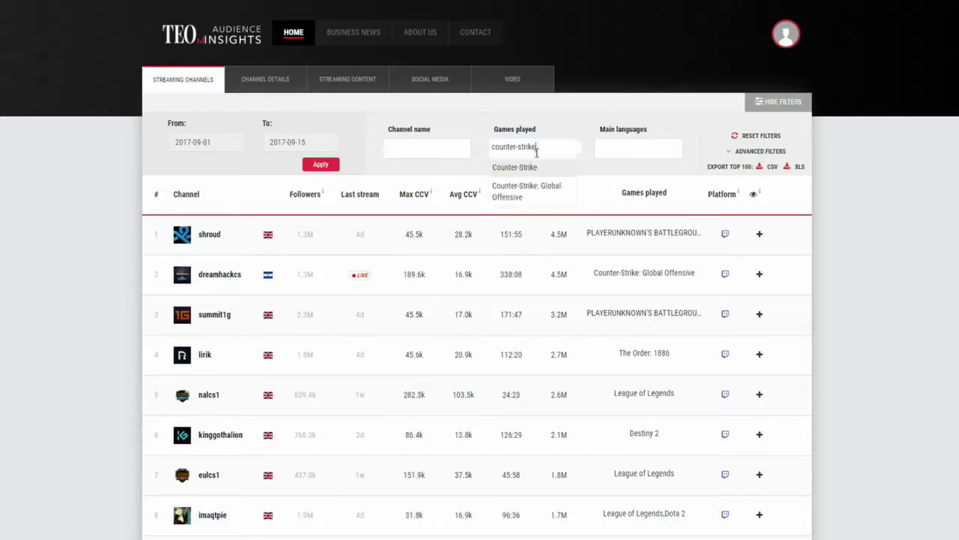
{"action": "left_click", "coordinate": [555, 188]}
Narrow the Counter-Strike: Global Offensive channels to the main language Russian
{"action": "left_click", "coordinate": [637, 148]}
{"action": "type", "text": "Russ"}
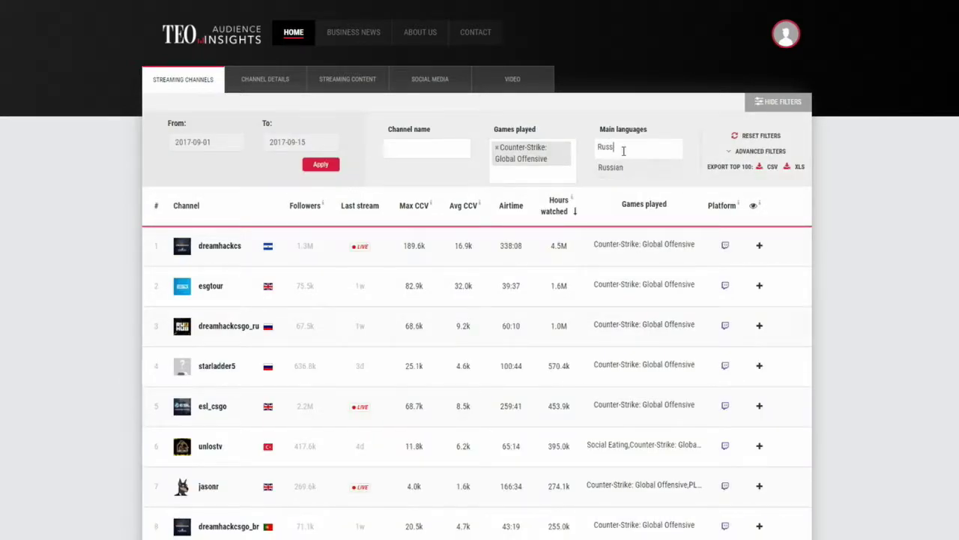
{"action": "type", "text": "i"}
{"action": "left_click", "coordinate": [604, 172]}
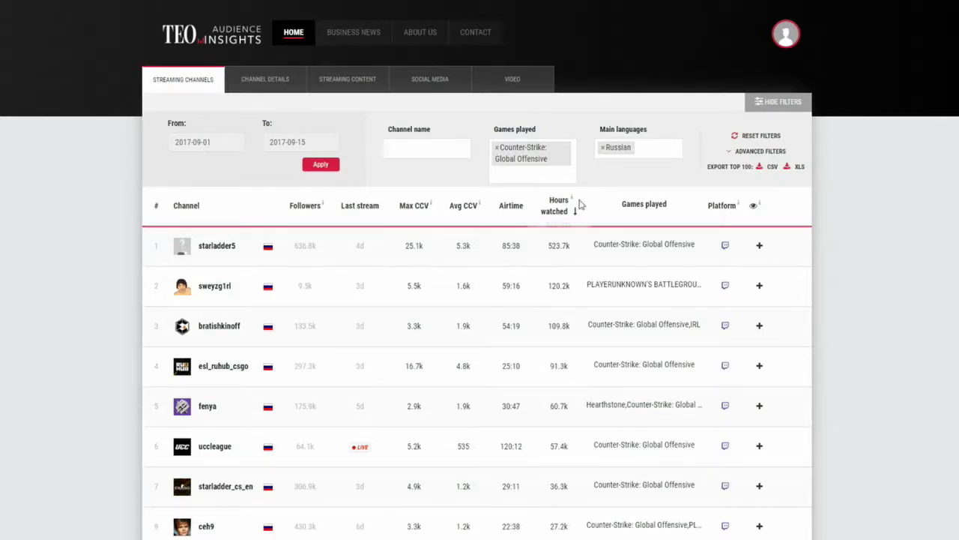
Reset all filters and use the advanced filters to limit Followers to a maximum of about 400,719
{"action": "left_click", "coordinate": [757, 136]}
{"action": "left_click", "coordinate": [746, 152]}
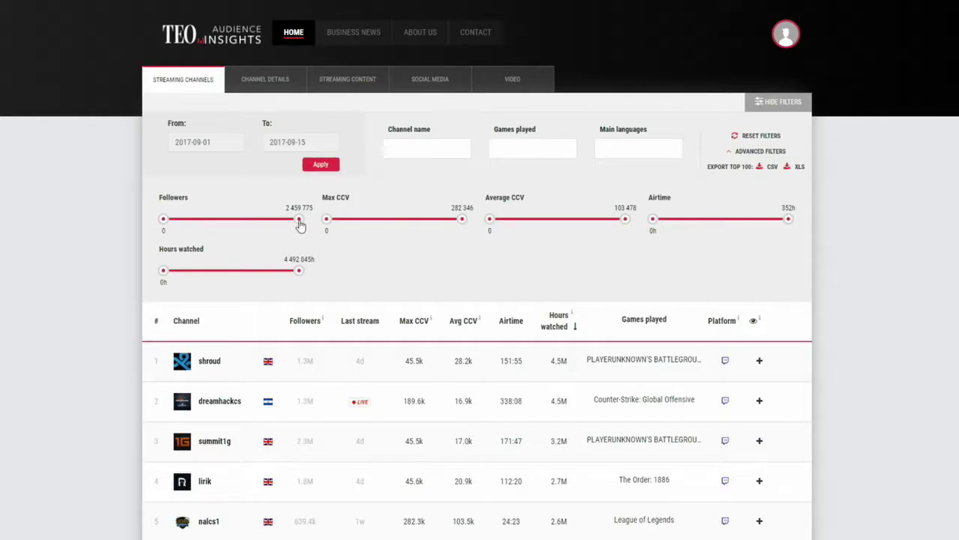
{"action": "left_click_drag", "start_coordinate": [299, 222], "coordinate": [188, 220]}
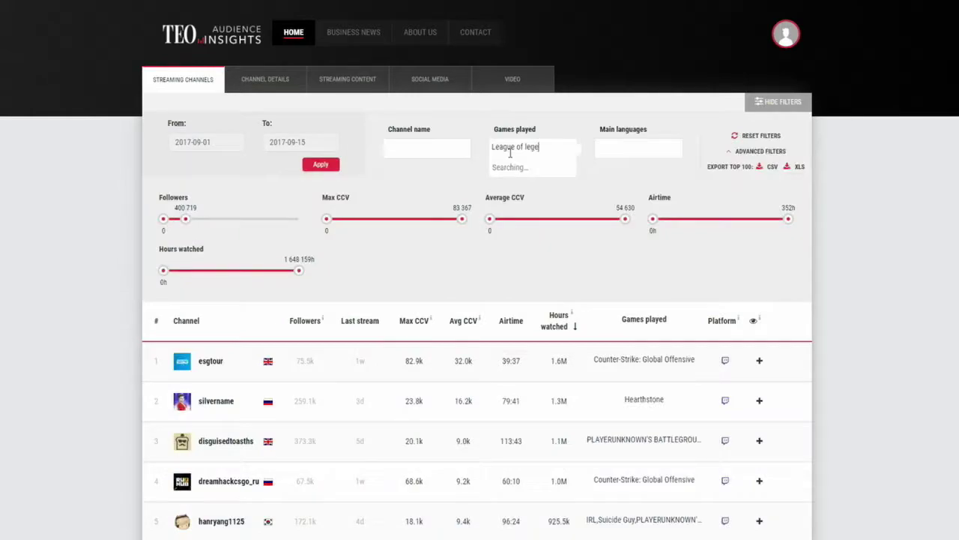
Add League of Legends as the played game to the channels limited by follower count
{"action": "type", "text": "ds"}
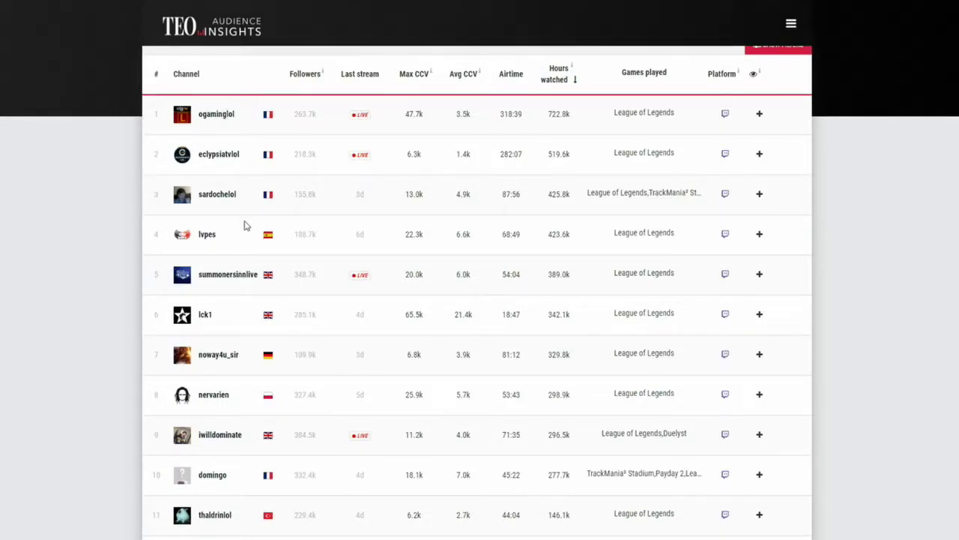
{"action": "scroll", "coordinate": [244, 225], "scroll_direction": "up", "scroll_amount": 3}
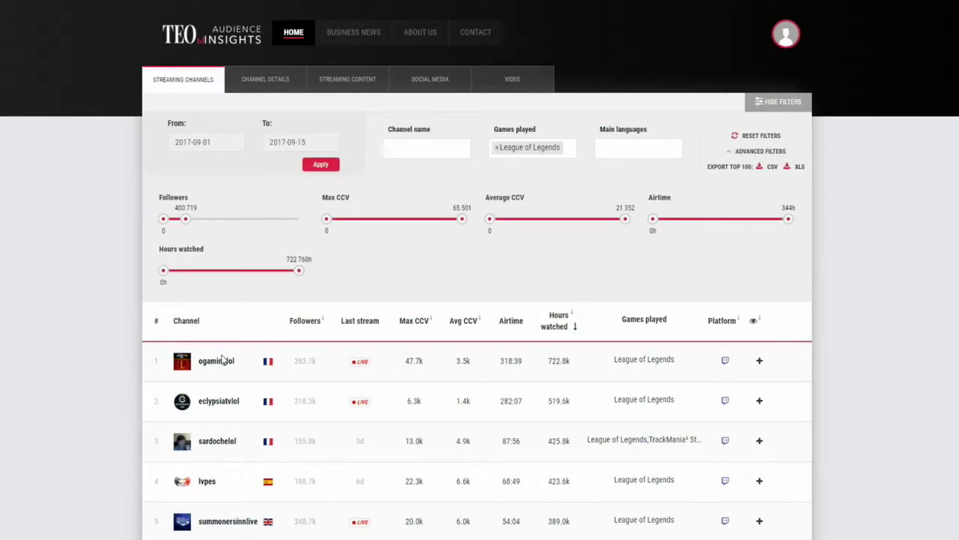
Raise the minimum airtime to about 269h and lower it back to the start of its range
{"action": "left_click_drag", "start_coordinate": [653, 221], "coordinate": [759, 222]}
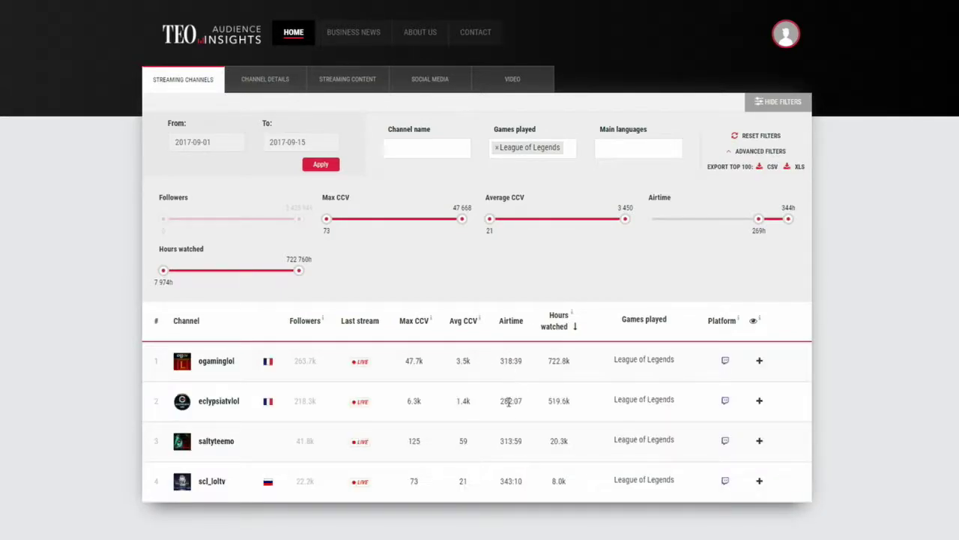
{"action": "left_click_drag", "start_coordinate": [758, 219], "coordinate": [655, 219]}
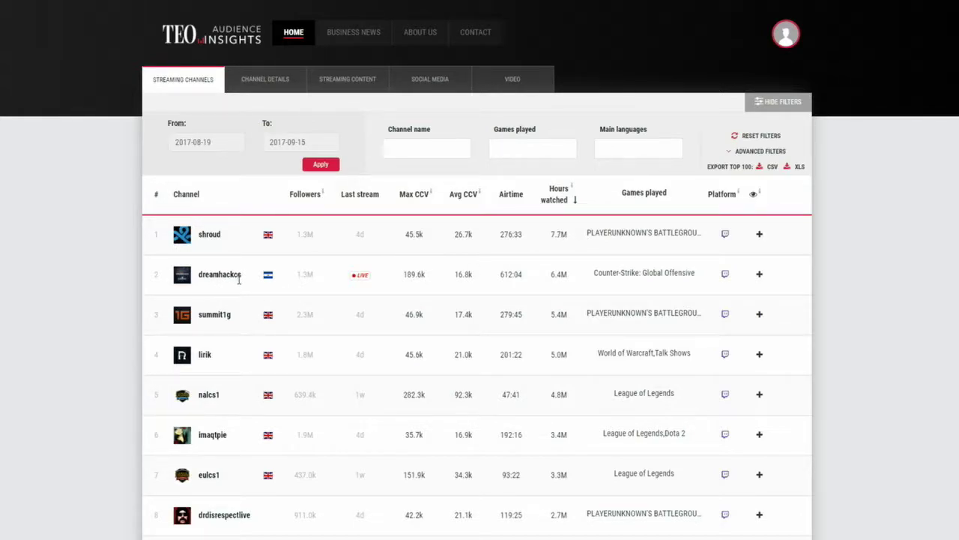
Examine the followers, average CCV and hours watched of the two top-ranked channels
{"action": "mouse_move", "coordinate": [557, 273]}
{"action": "mouse_move", "coordinate": [308, 238]}
{"action": "mouse_move", "coordinate": [458, 234]}
{"action": "mouse_move", "coordinate": [567, 238]}
{"action": "mouse_move", "coordinate": [758, 194]}
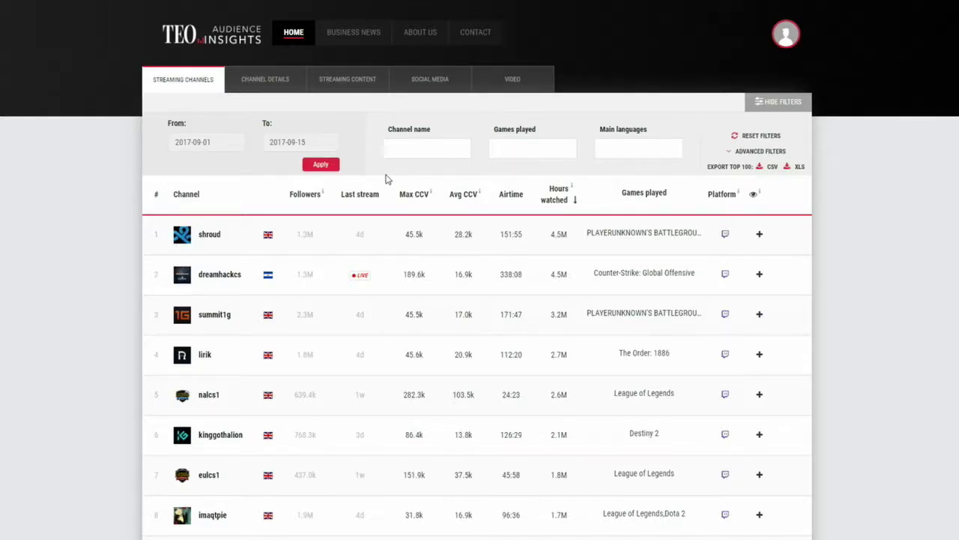
Set the date range from 2017-08-02 to 2017-08-12 and apply it to the channel list
{"action": "left_click", "coordinate": [212, 145]}
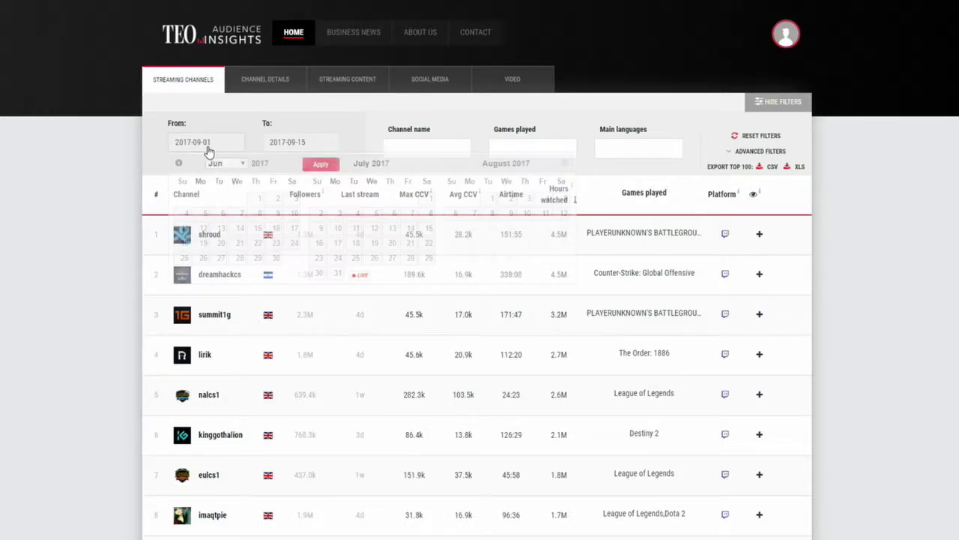
{"action": "left_click", "coordinate": [219, 164]}
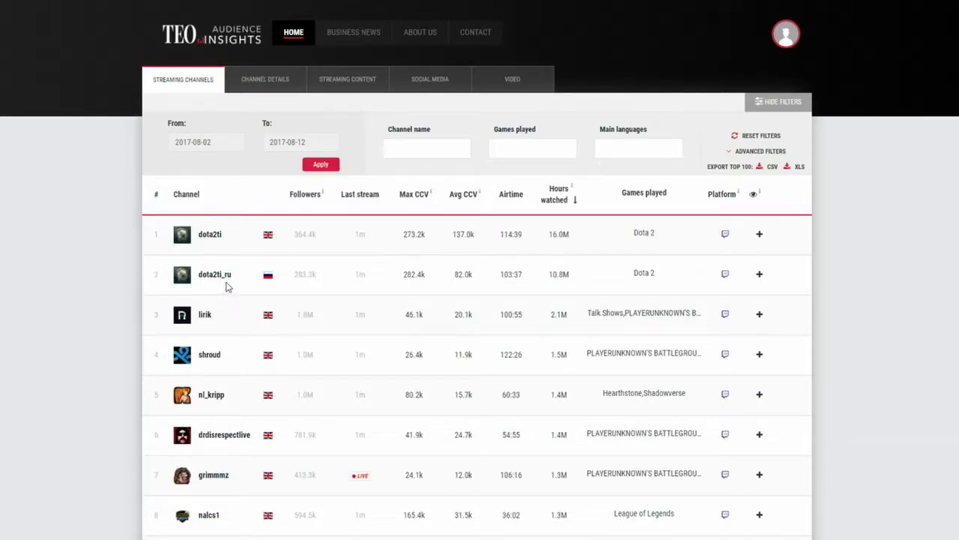
Filter the channels in the chosen date range by the game Dota 2
{"action": "left_click", "coordinate": [518, 143]}
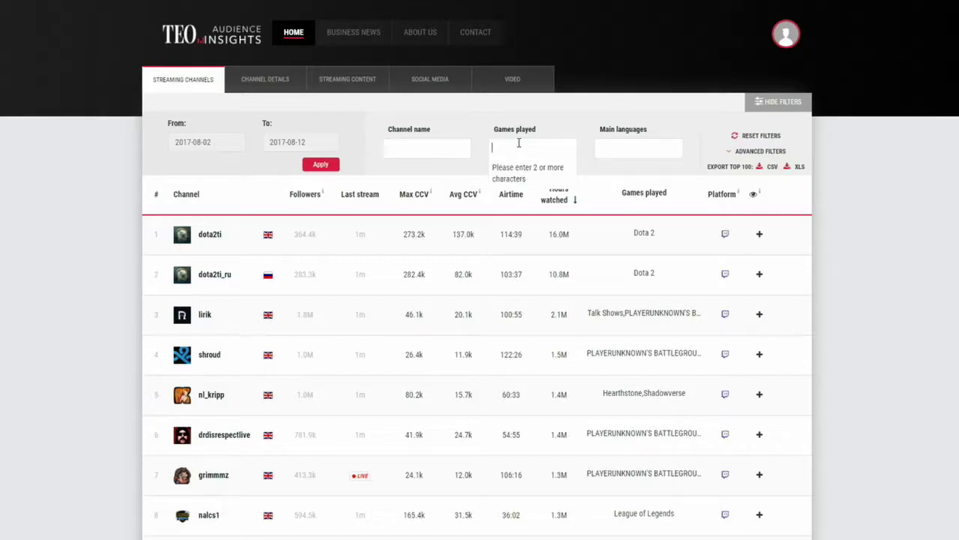
{"action": "type", "text": "dota 2"}
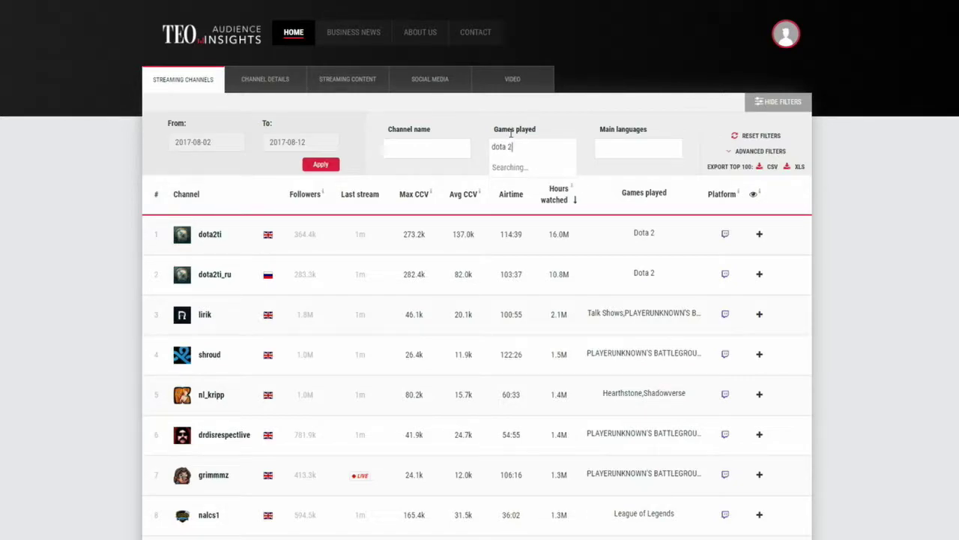
{"action": "left_click", "coordinate": [515, 168]}
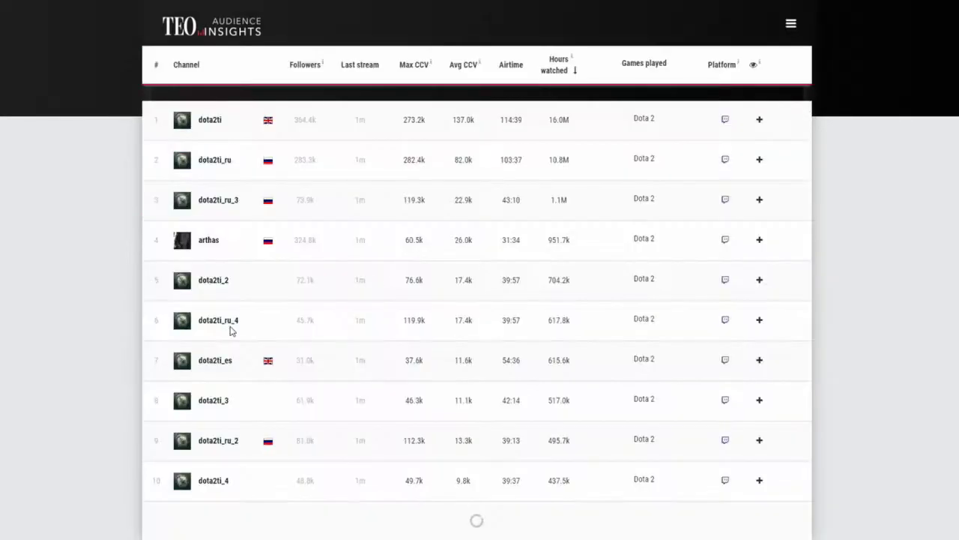
{"action": "scroll", "coordinate": [231, 329], "scroll_direction": "up", "scroll_amount": 1}
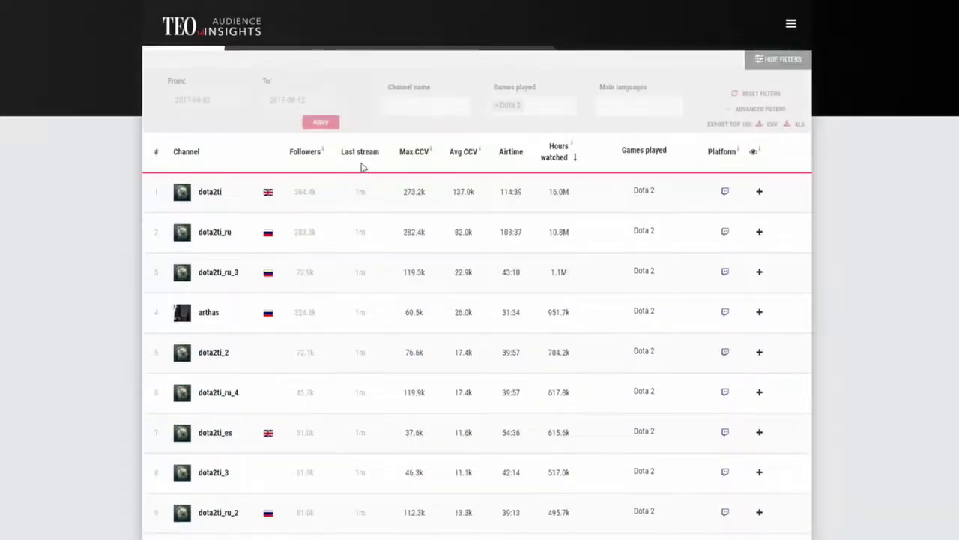
Narrow the Dota 2 list to the channel dota2ti_newcomer and check its exact hours watched
{"action": "left_click", "coordinate": [404, 143]}
{"action": "type", "text": "dota2ti"}
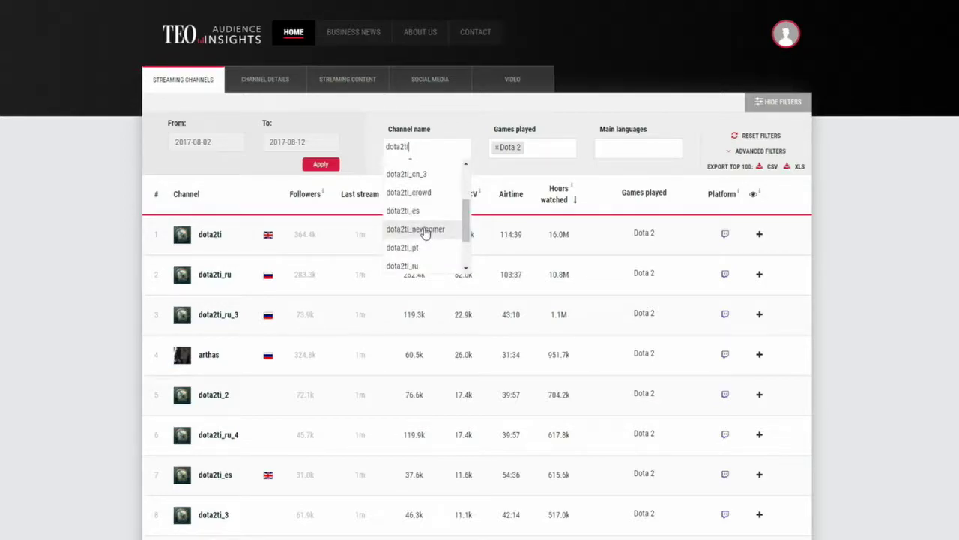
{"action": "left_click", "coordinate": [424, 229]}
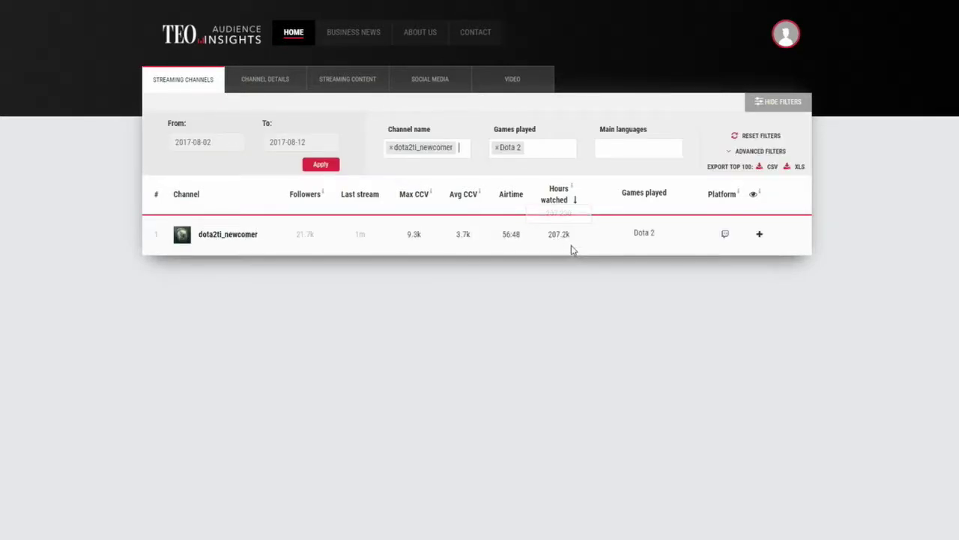
{"action": "mouse_move", "coordinate": [550, 229]}
Replace the channel name filter with dota2ti_es, keeping the Dota 2 game filter
{"action": "left_click", "coordinate": [390, 148]}
{"action": "left_click", "coordinate": [390, 147]}
{"action": "type", "text": "dota2ti"}
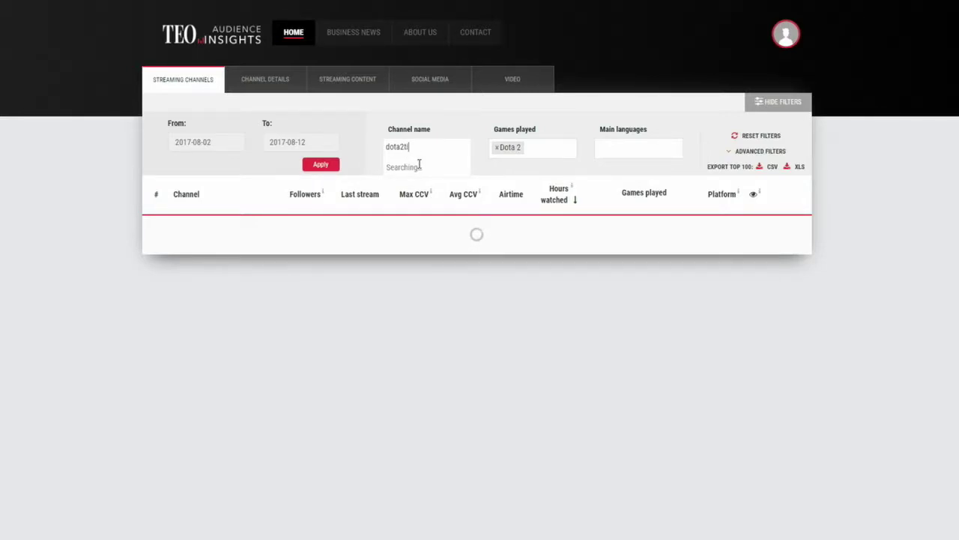
{"action": "scroll", "coordinate": [343, 197], "scroll_direction": "down", "scroll_amount": 2}
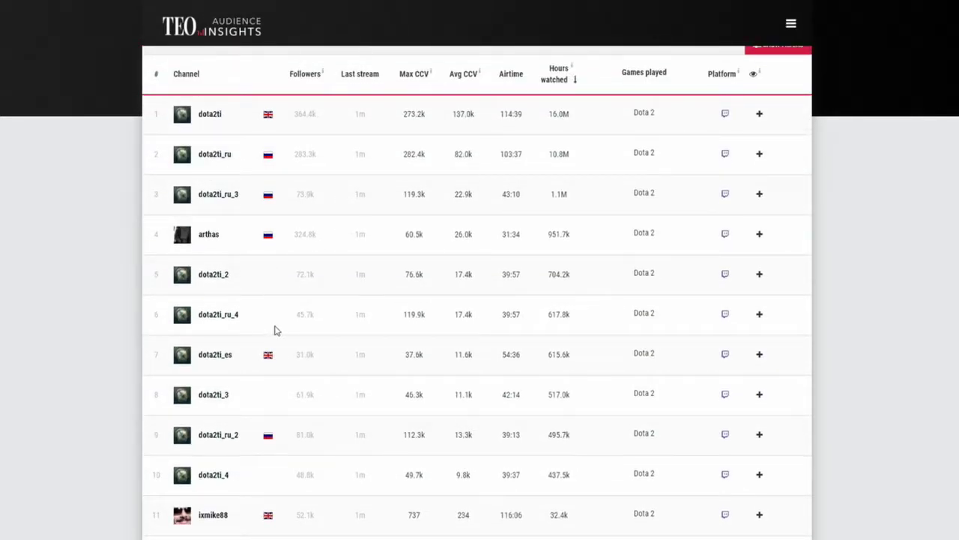
{"action": "scroll", "coordinate": [274, 330], "scroll_direction": "up", "scroll_amount": 2}
{"action": "scroll", "coordinate": [427, 240], "scroll_direction": "down", "scroll_amount": 1}
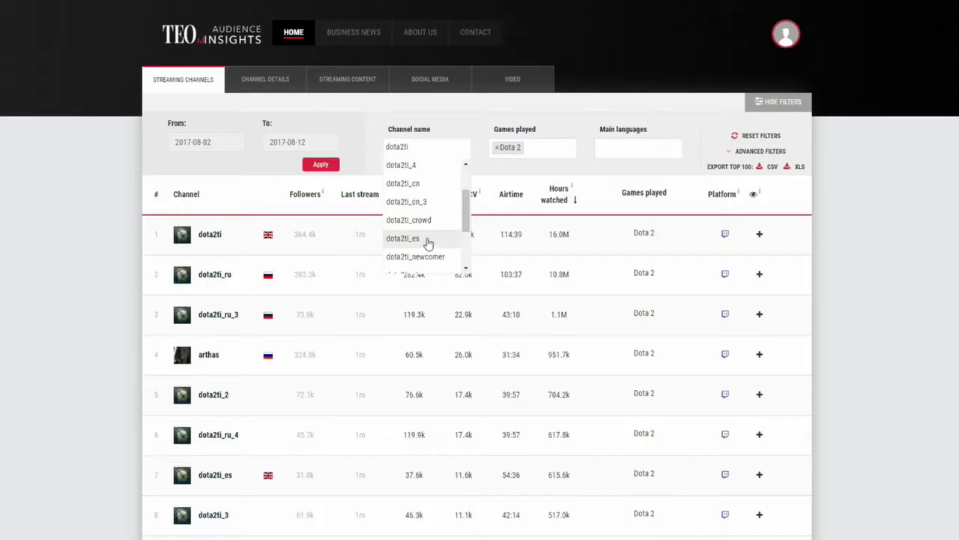
{"action": "left_click", "coordinate": [427, 240]}
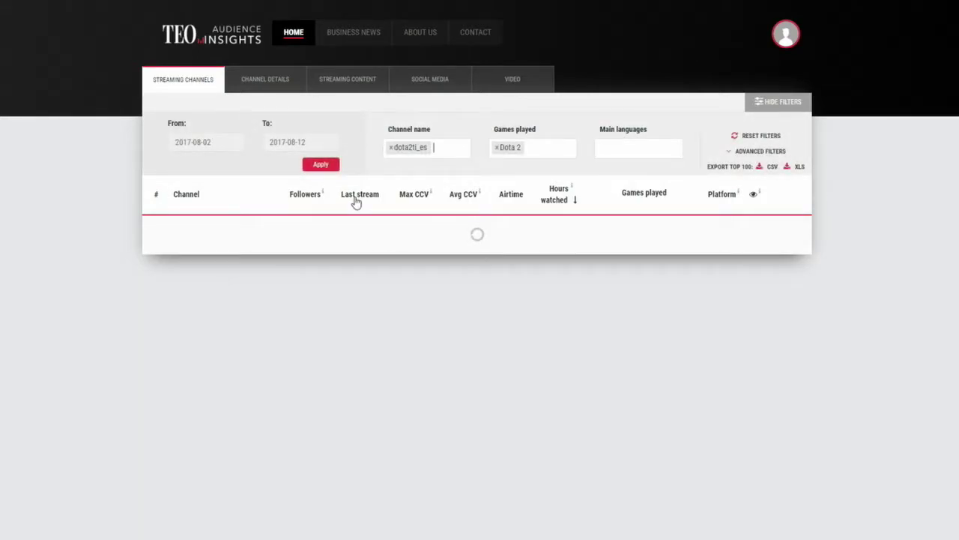